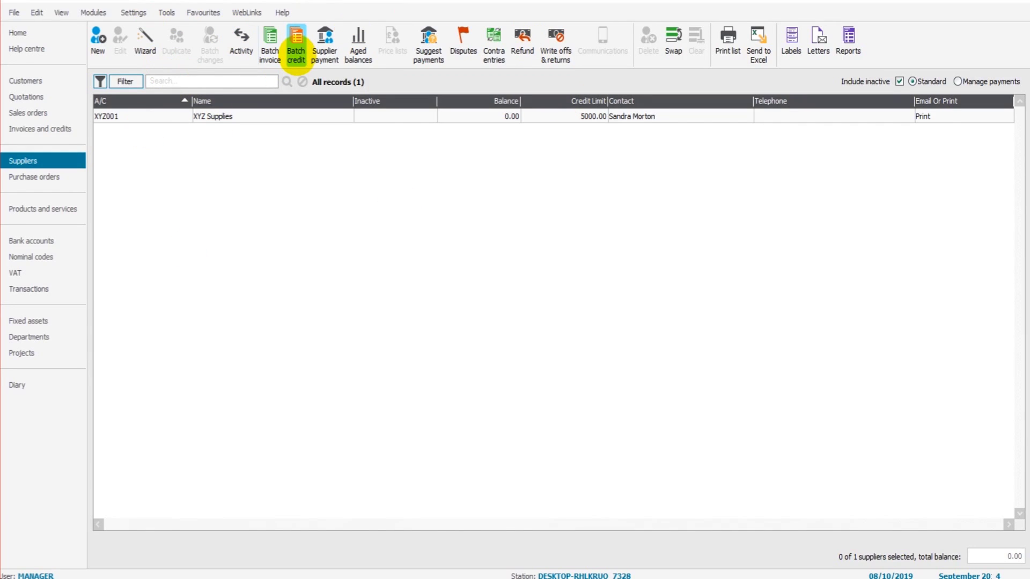
Briefly select Batch credit, then go to the Customers list in the navigation pane
left_click(296, 50)
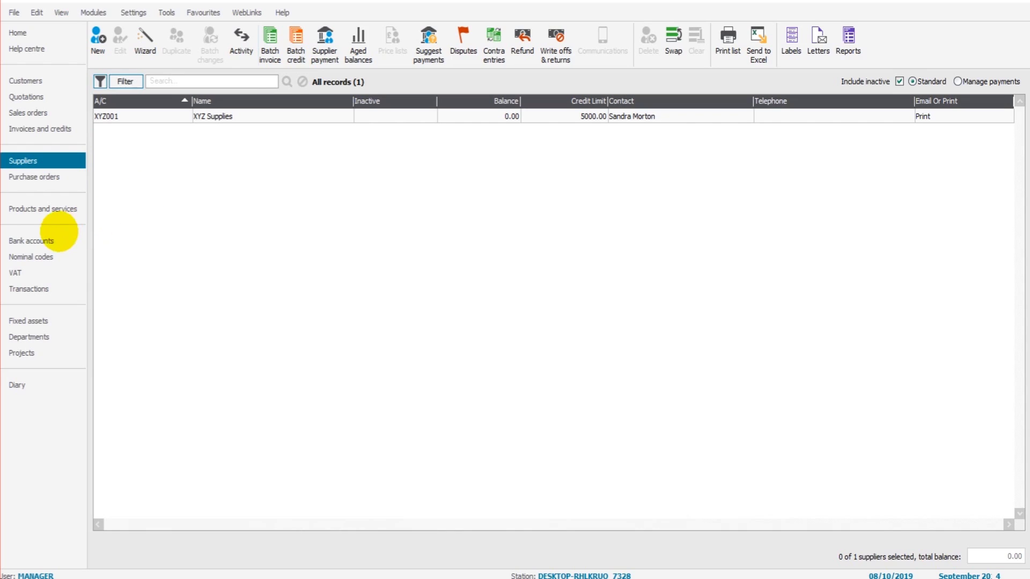
left_click(57, 208)
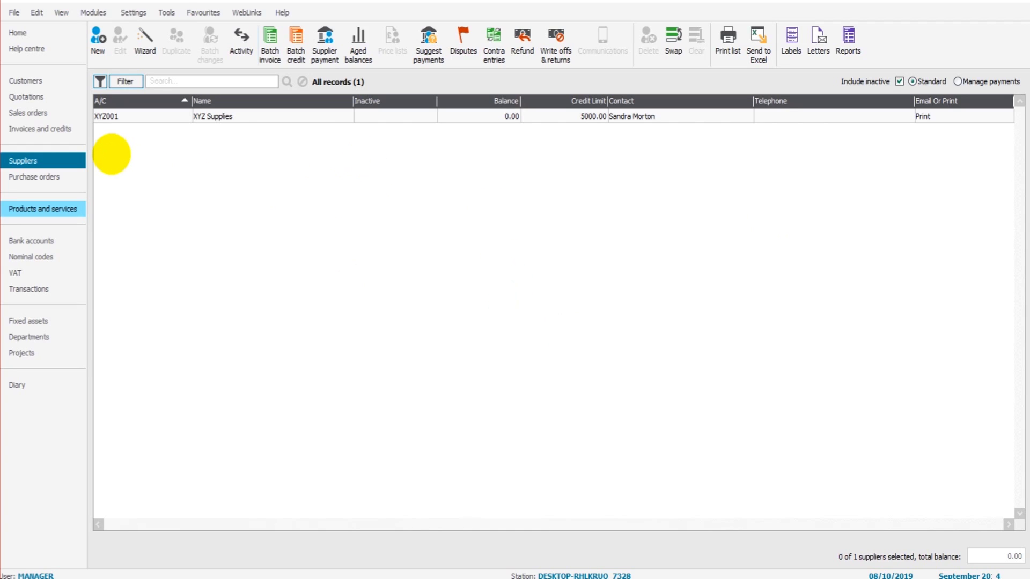
Return to the Suppliers list, where XYZ Supplies is the only supplier at 0.00
left_click(27, 81)
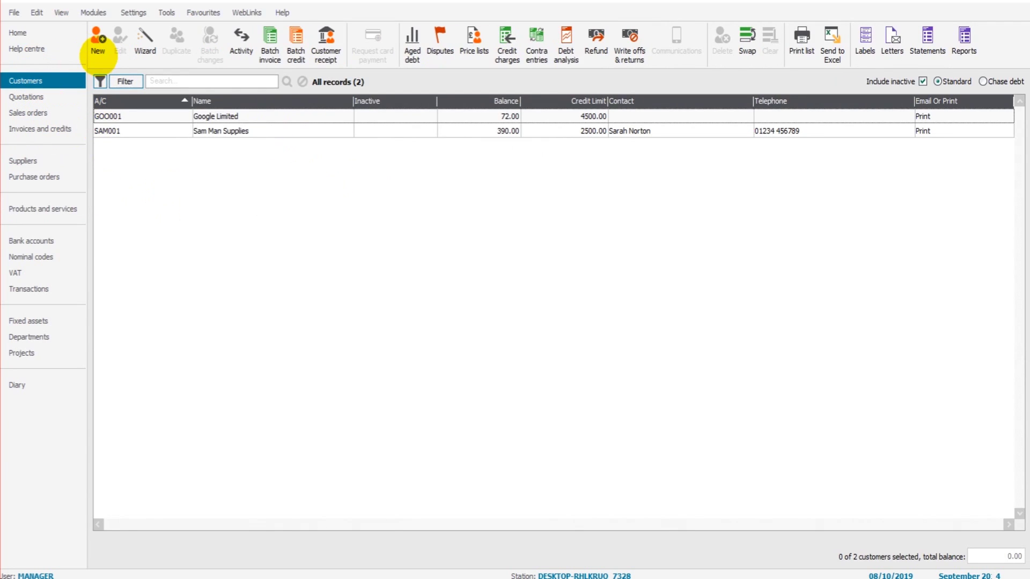
left_click(98, 45)
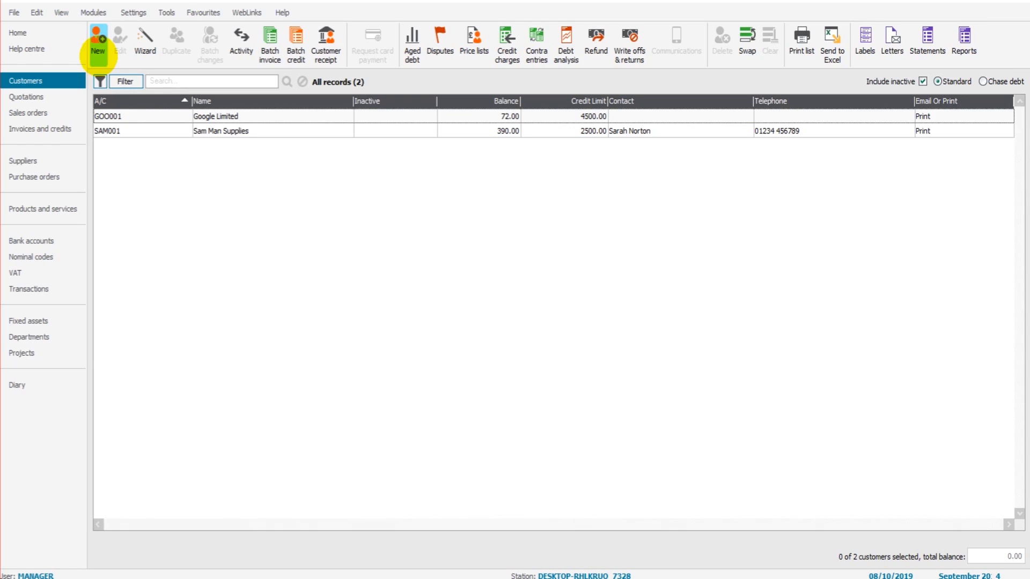
left_click(50, 160)
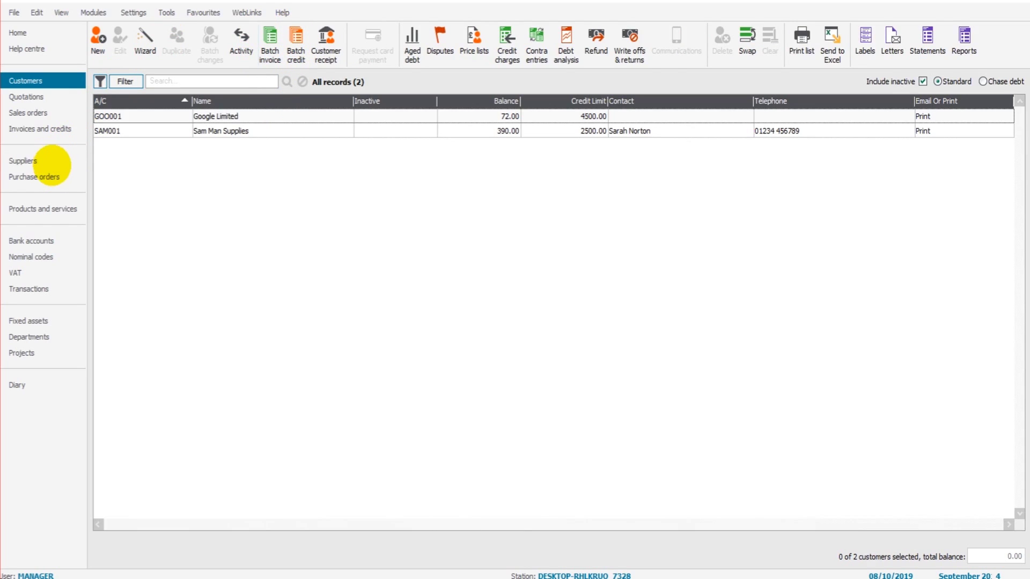
left_click(51, 163)
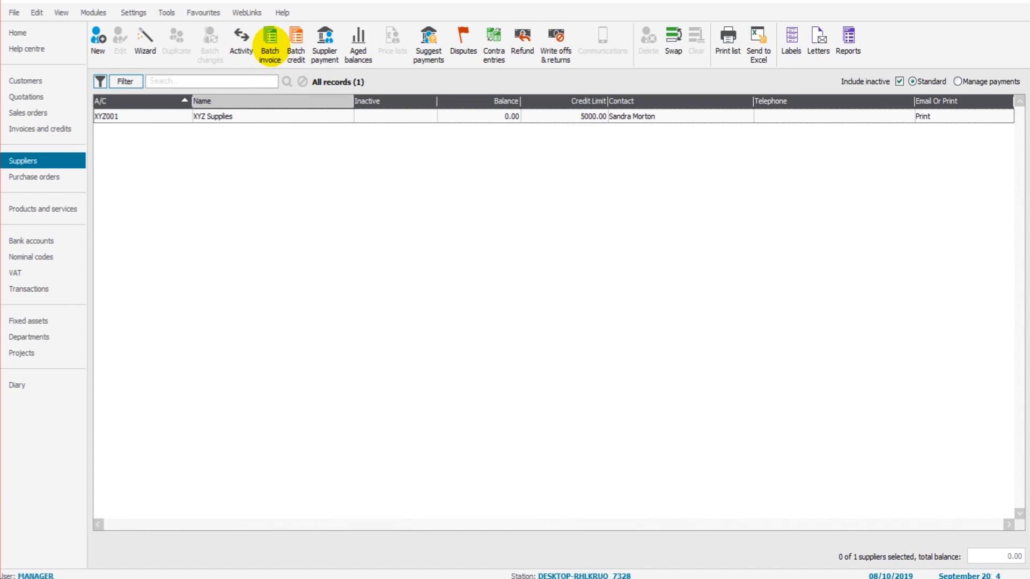
Begin a batch supplier invoice for XYZ001 dated 15/09/2019, keeping the 30/09/2019 due date
left_click(270, 43)
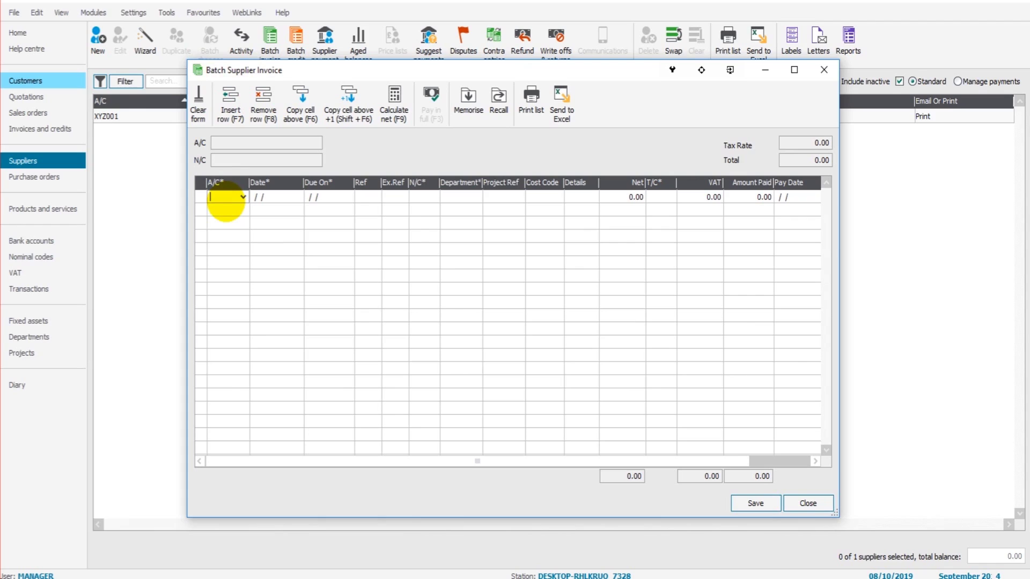
type("XYZ001")
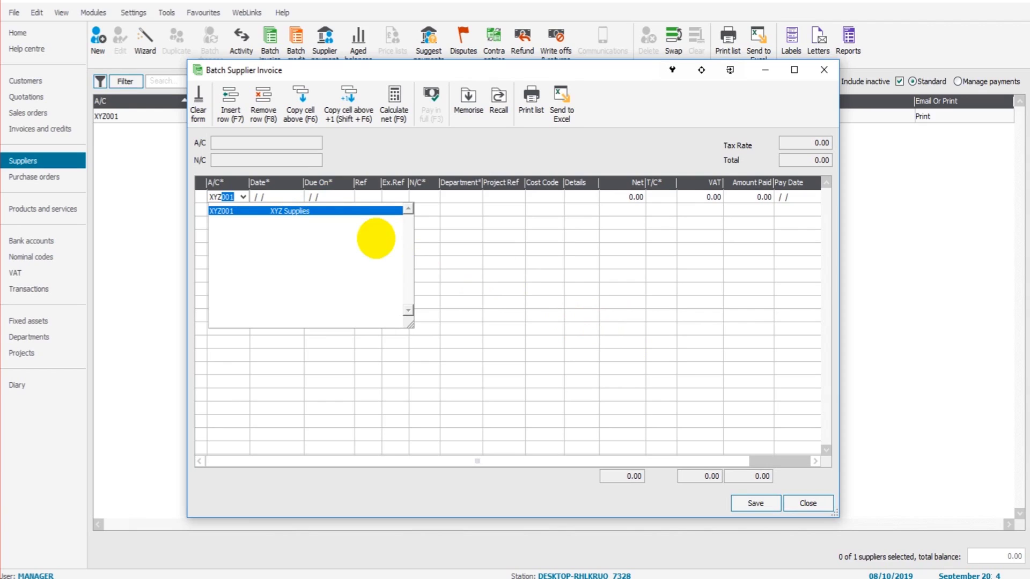
key("Tab")
type("15")
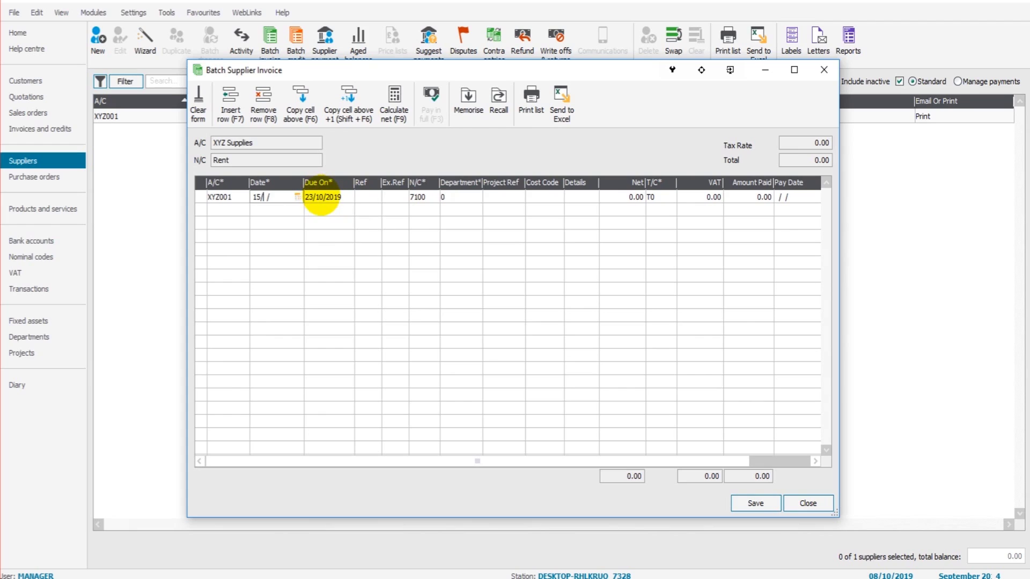
type("092019")
key("Tab")
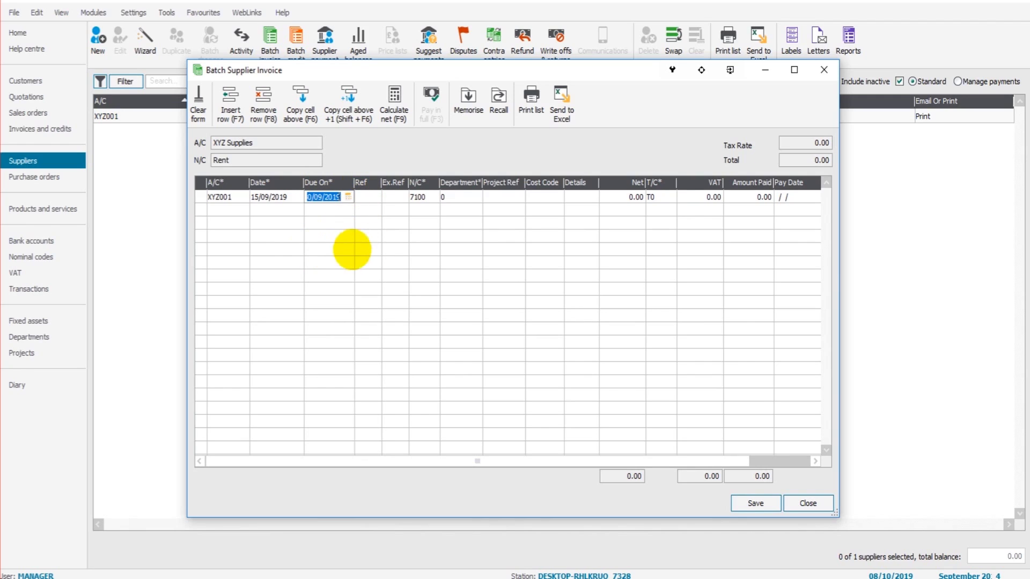
key("Tab")
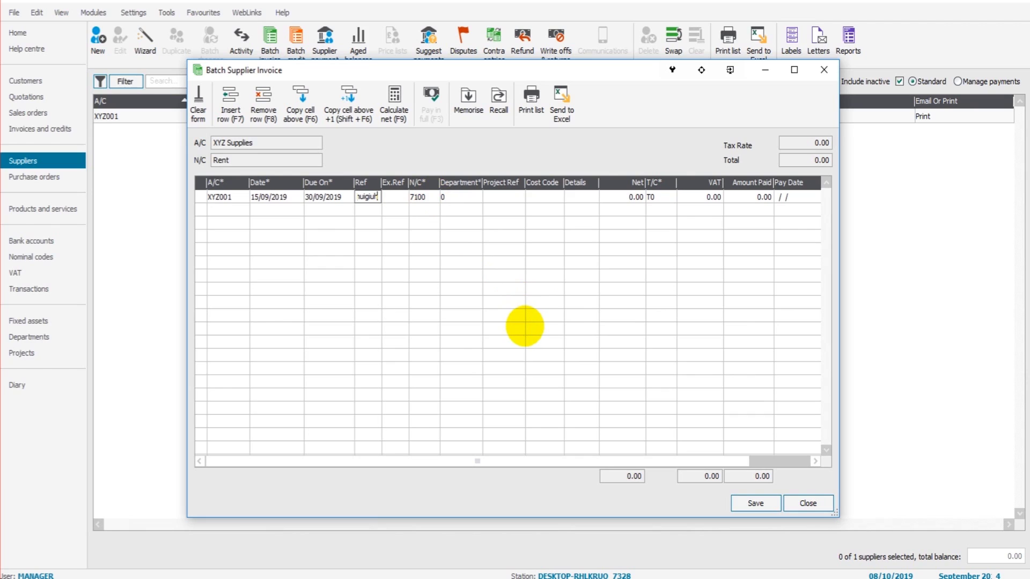
Code the invoice line to nominal 6201 Advertising, department 0, and start its details text
key("Tab")
key("Tab")
key("F4")
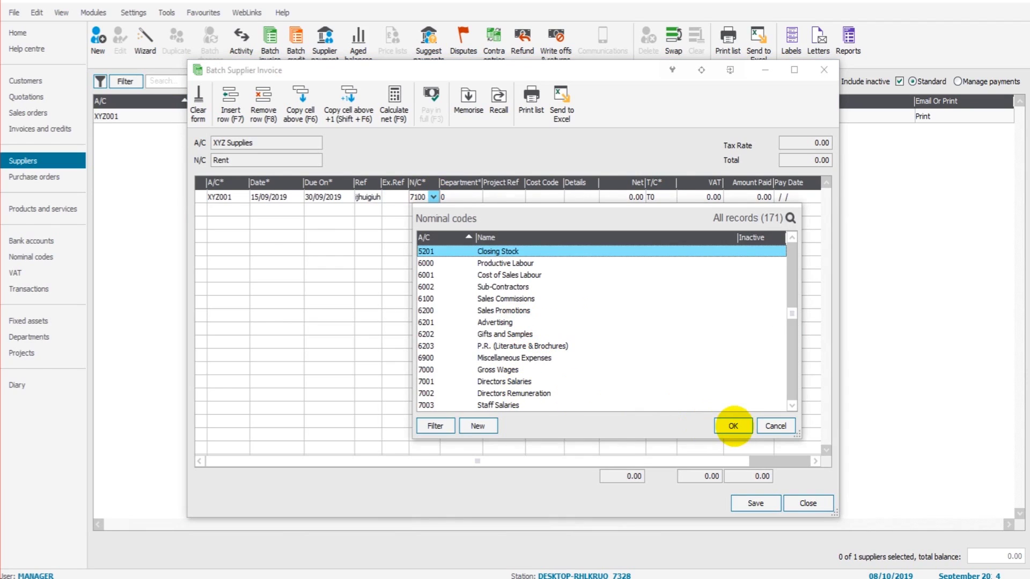
left_click(733, 426)
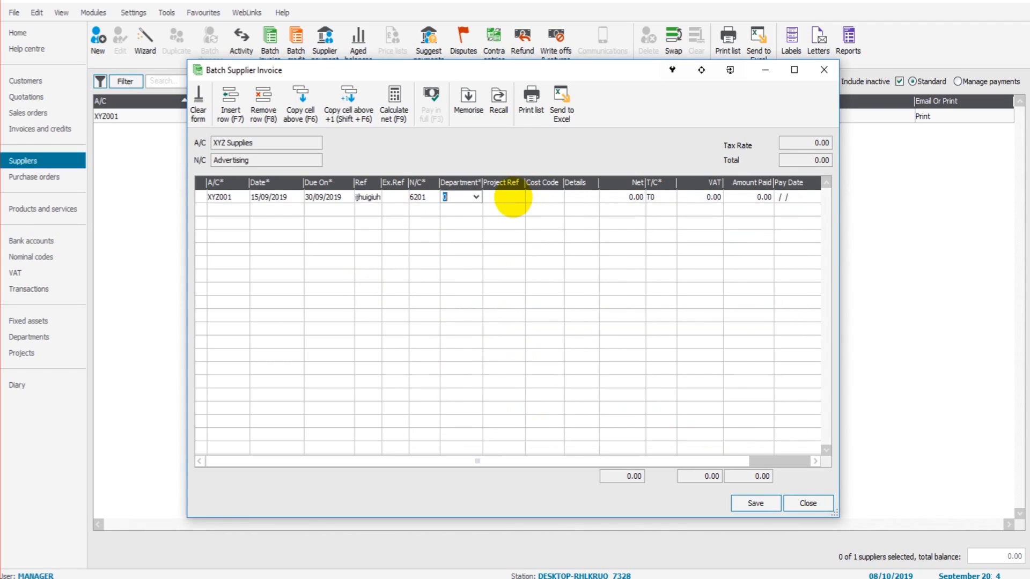
left_click(513, 197)
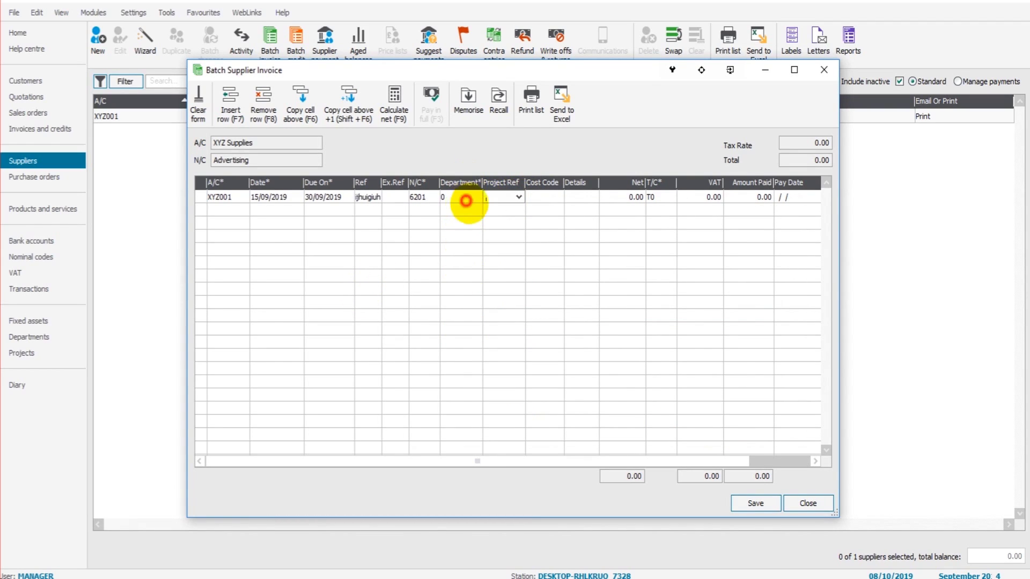
left_click(466, 200)
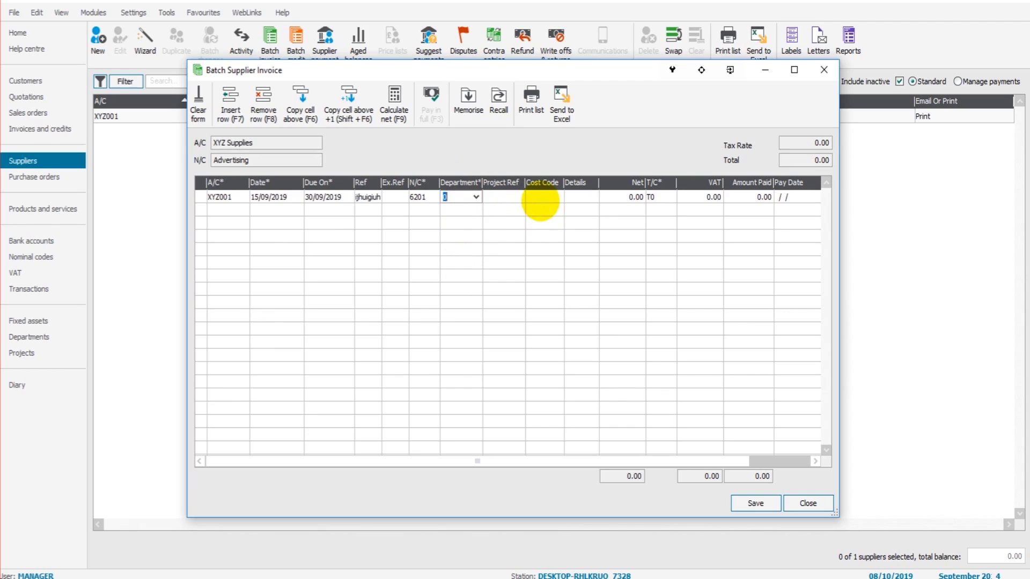
left_click(557, 198)
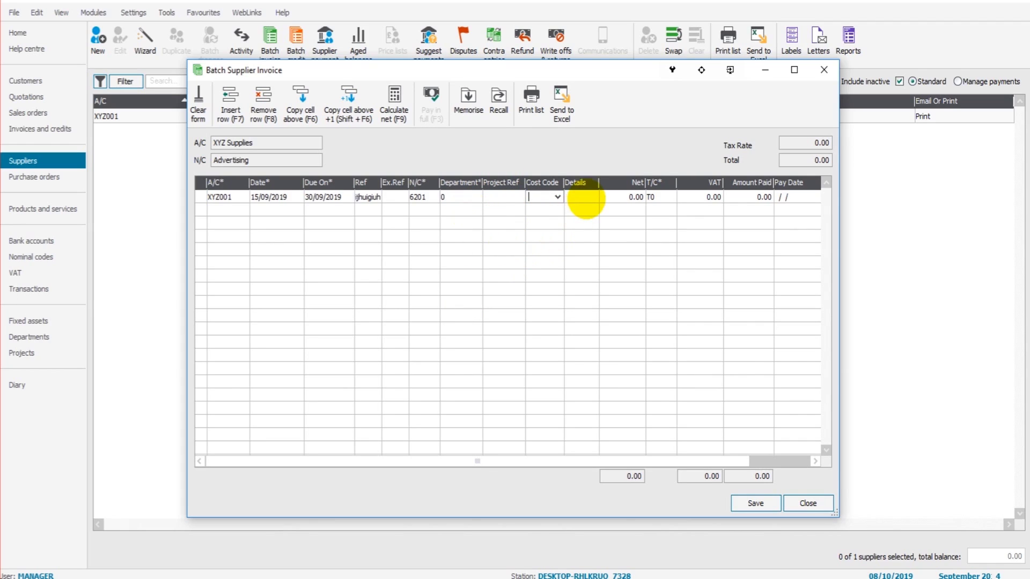
left_click(584, 197)
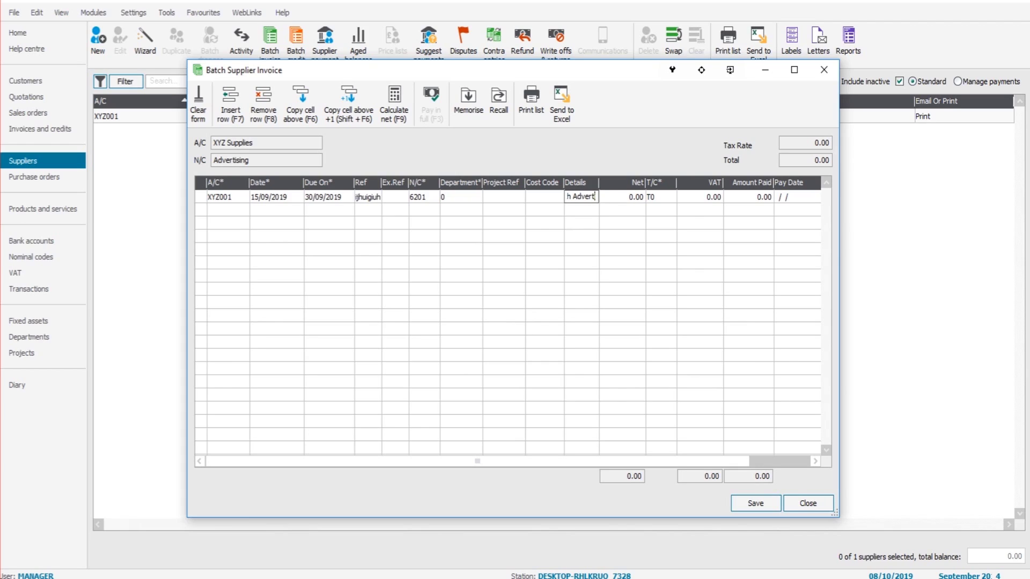
Give the invoice line a 500.00 net amount with tax code T1 (20% VAT)
key("Tab")
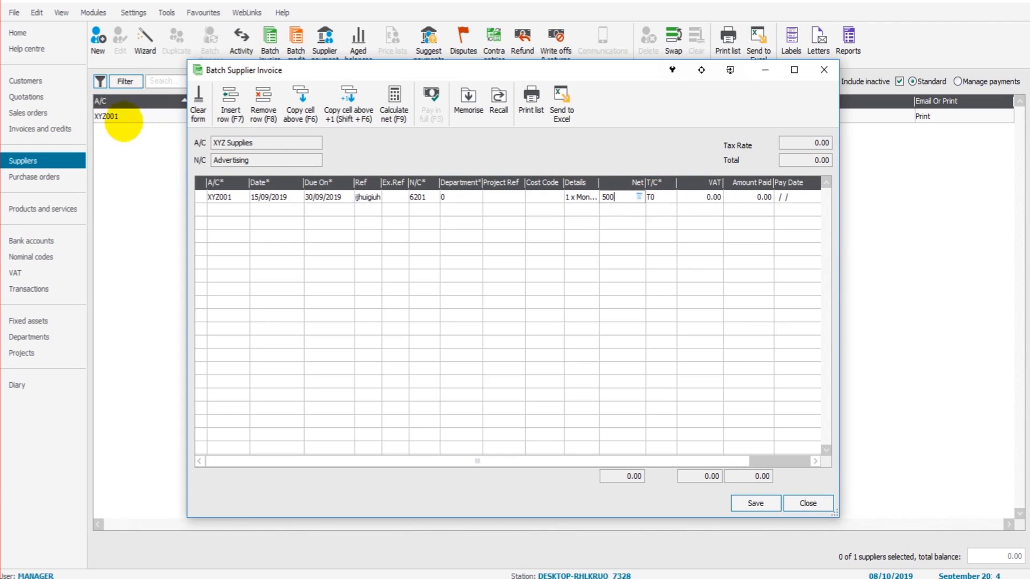
left_click(661, 199)
left_click(669, 197)
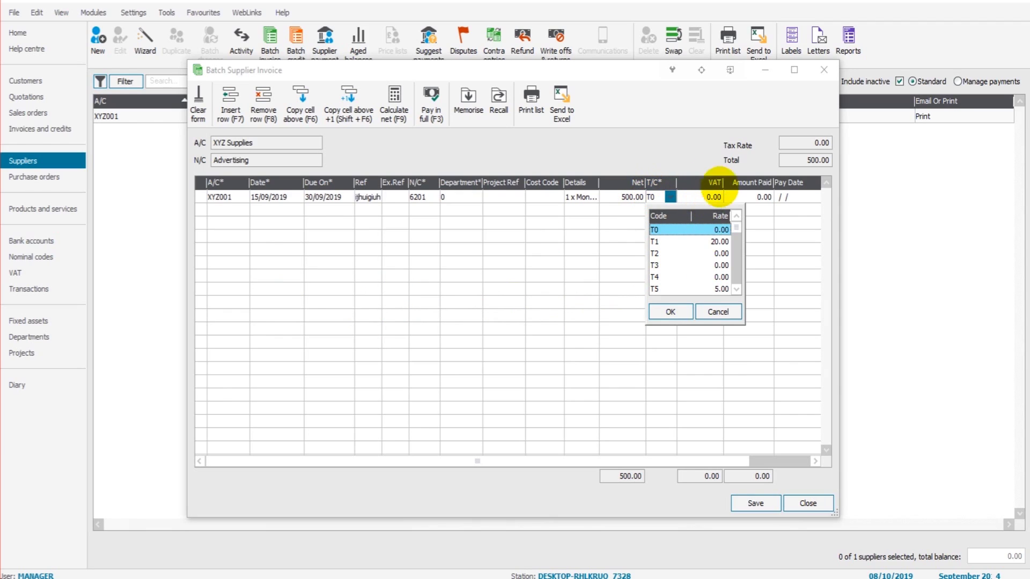
key("Down")
key("Return")
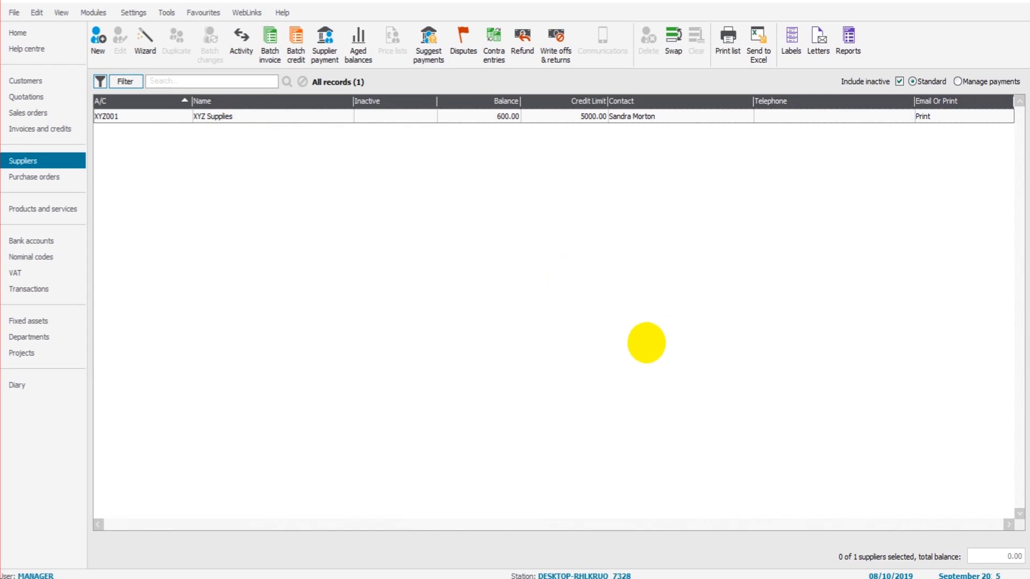
left_click(632, 329)
double_click(287, 217)
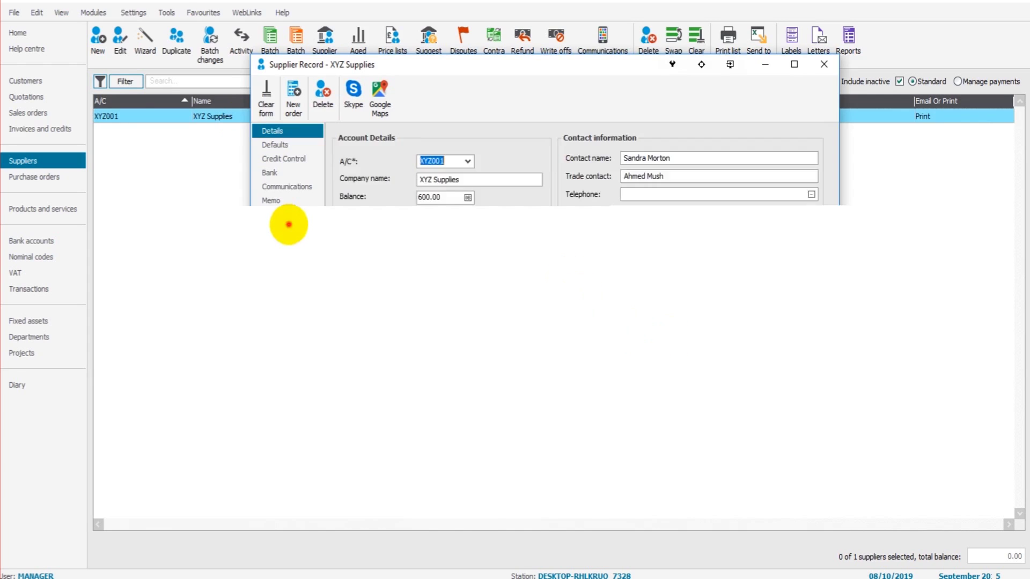
left_click(274, 228)
left_click(507, 240)
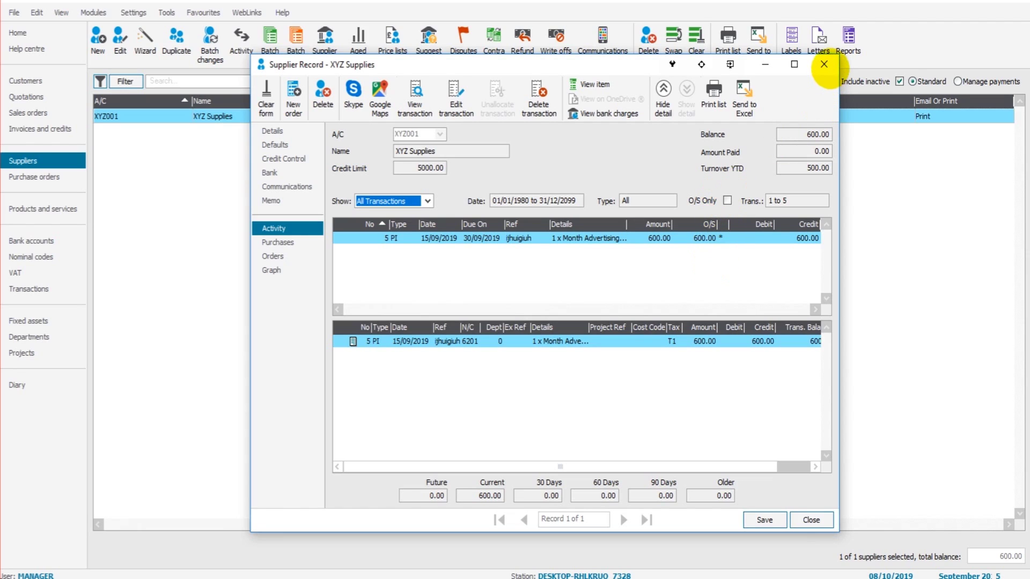
left_click(824, 64)
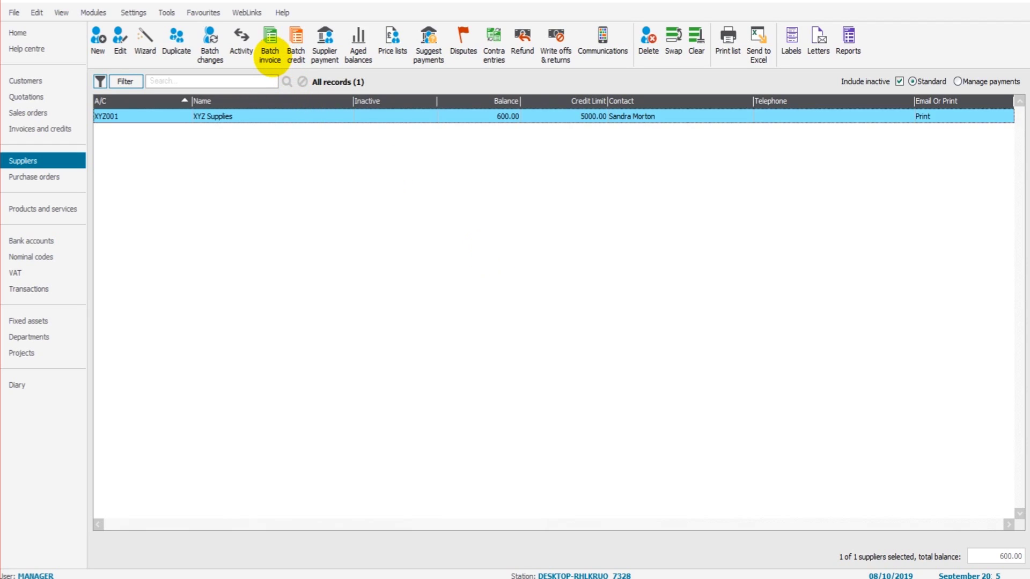
Open a Batch Supplier Credit entry, dismissing the warning message
left_click(271, 51)
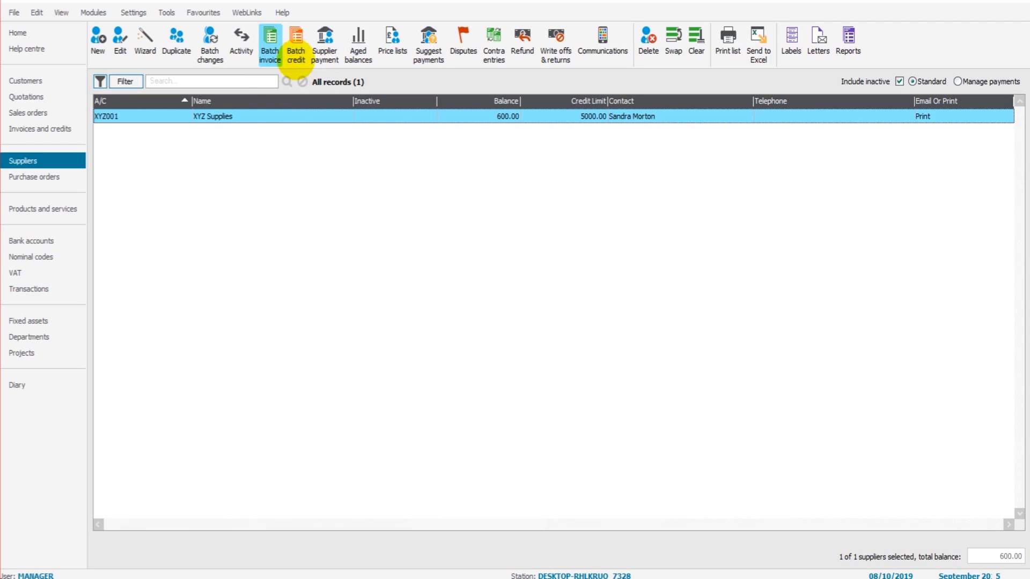
left_click(296, 56)
left_click(361, 299)
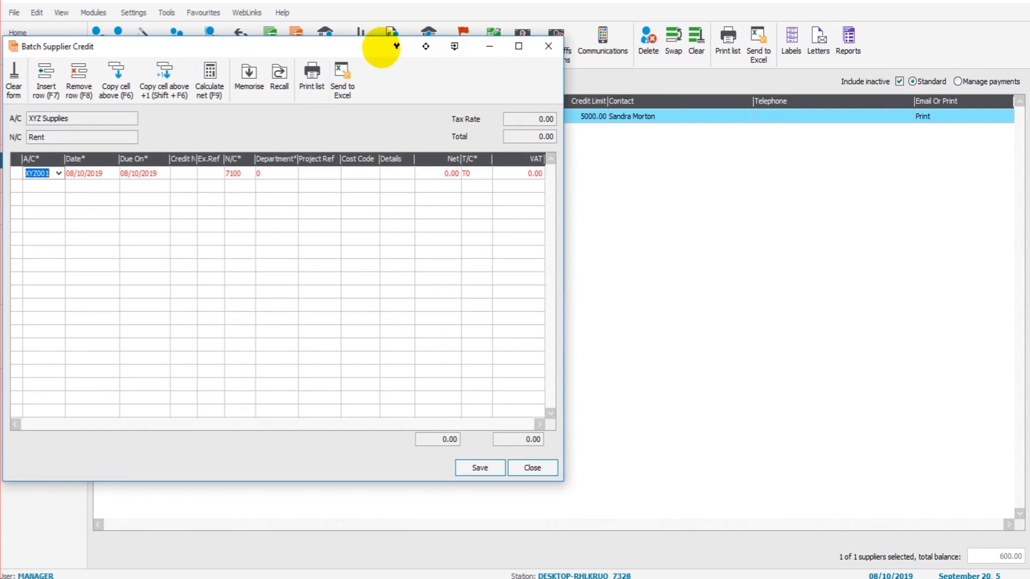
left_click_drag(344, 41, 561, 43)
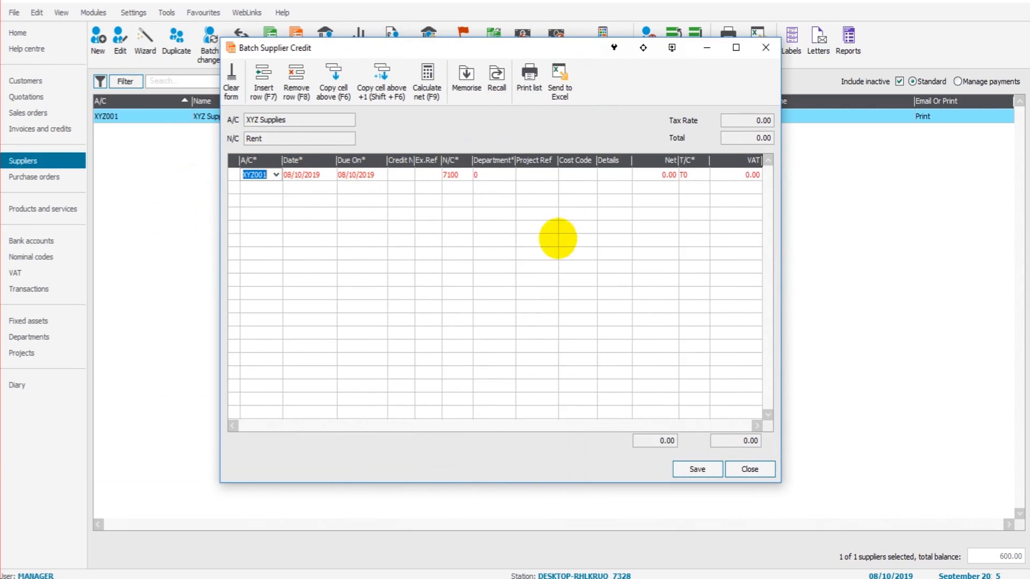
Save a 100.00 net credit with tax code T1 (120.00 gross) and close the window
left_click(662, 175)
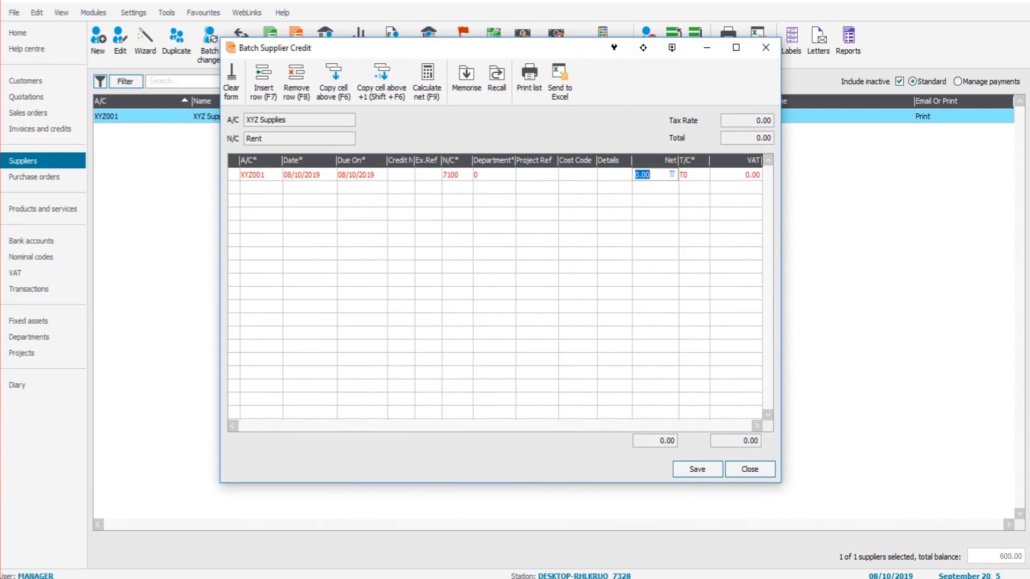
left_click(623, 210)
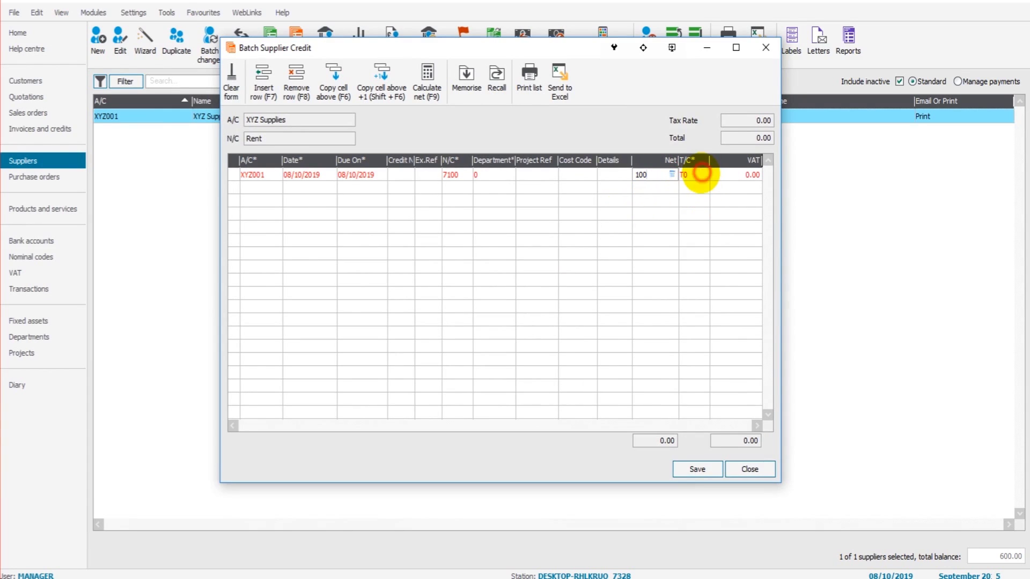
left_click(697, 214)
left_click(701, 290)
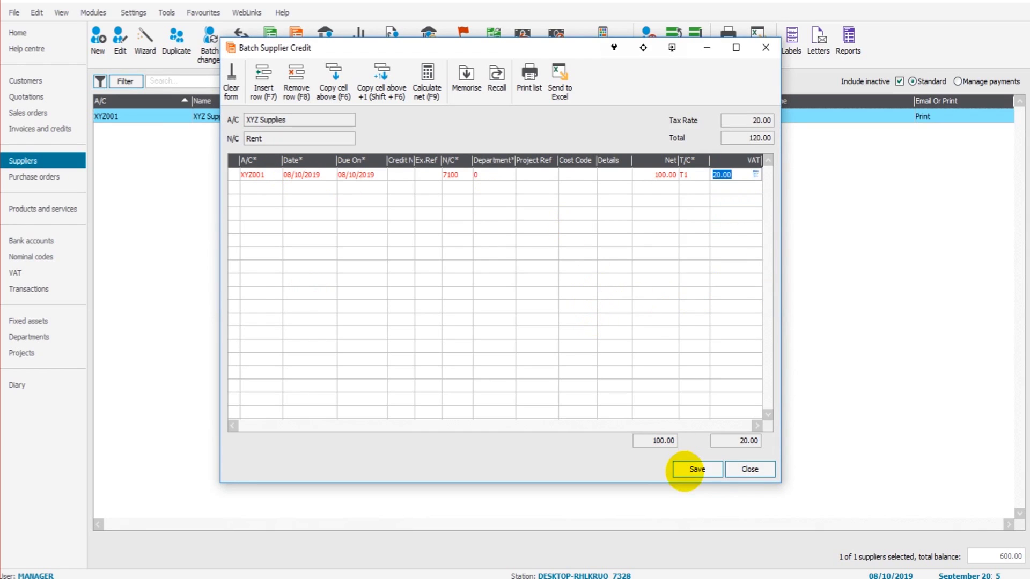
left_click(696, 469)
left_click(765, 48)
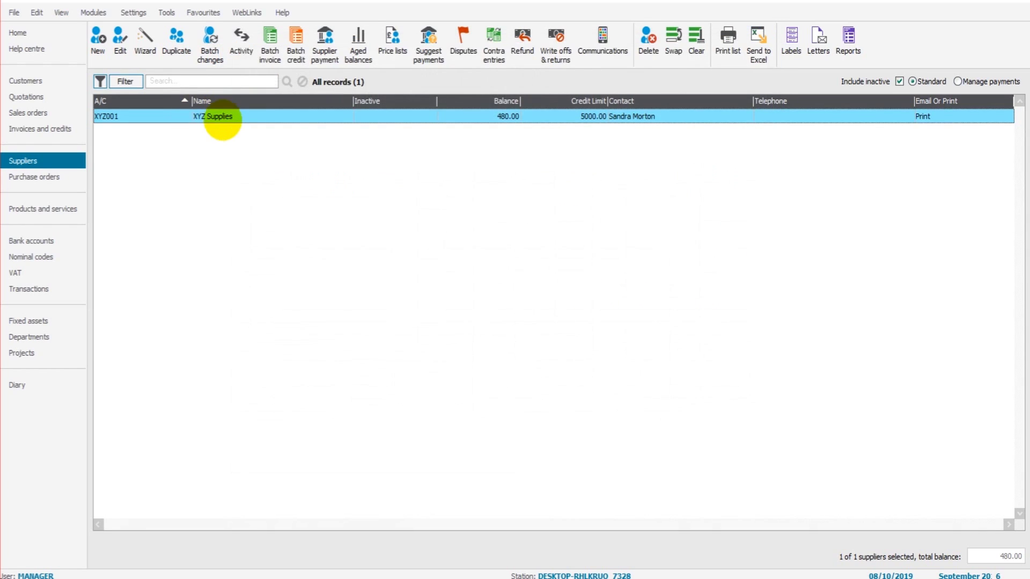
left_click(225, 114)
double_click(552, 116)
left_click(614, 331)
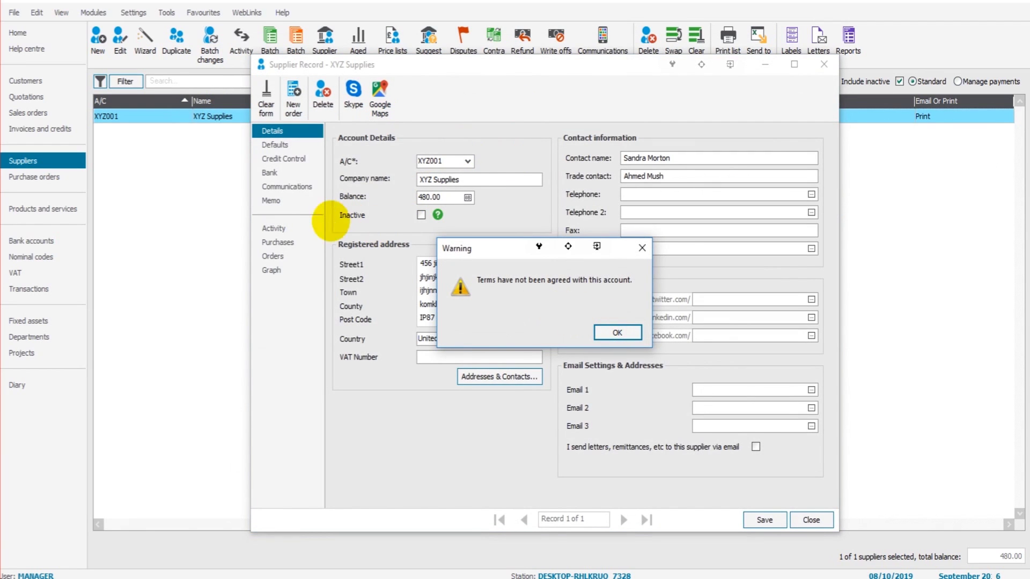
left_click(289, 231)
key("Return")
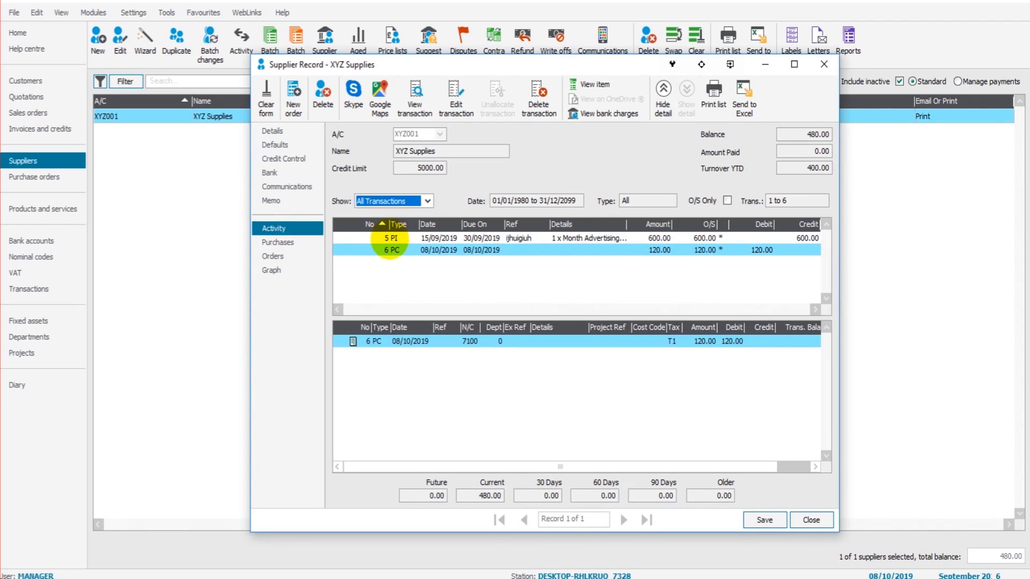
left_click(823, 65)
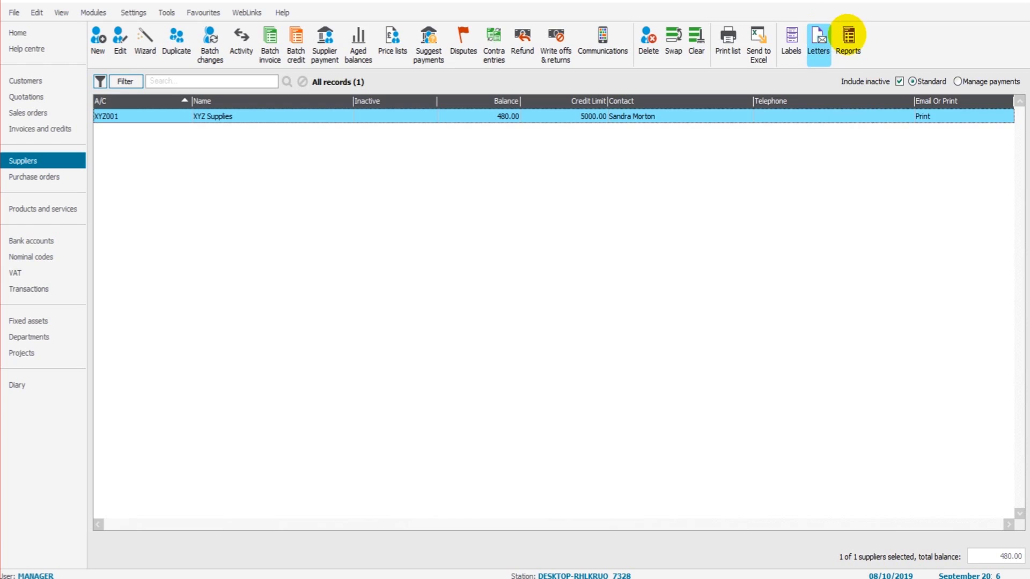
left_click(848, 36)
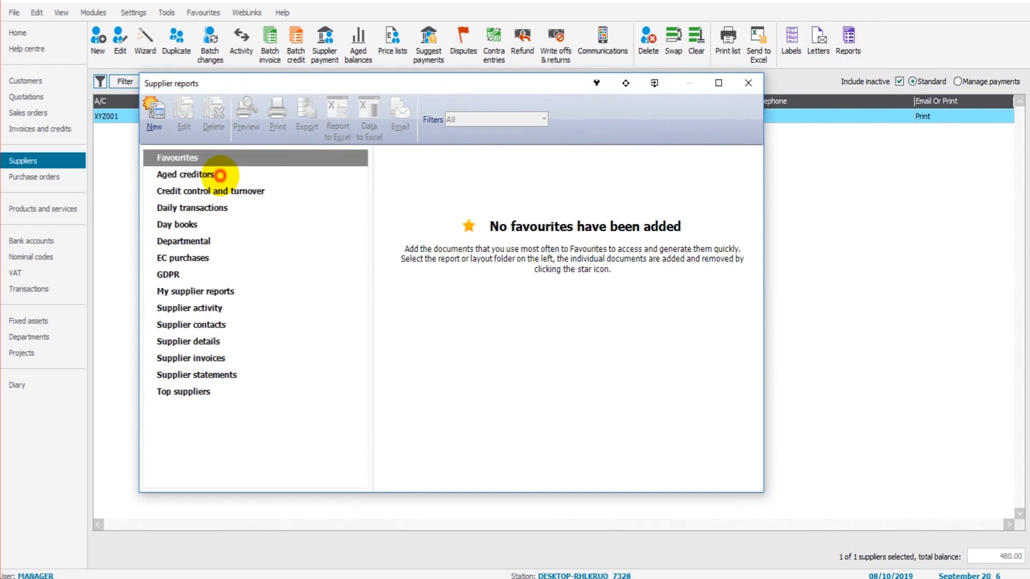
left_click(220, 175)
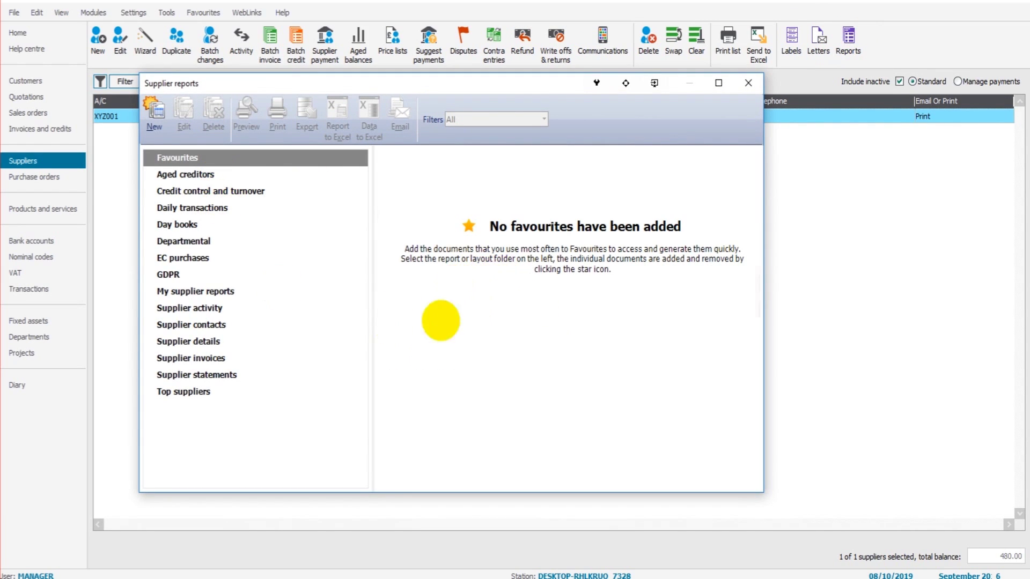
scroll(471, 310, "down", 5)
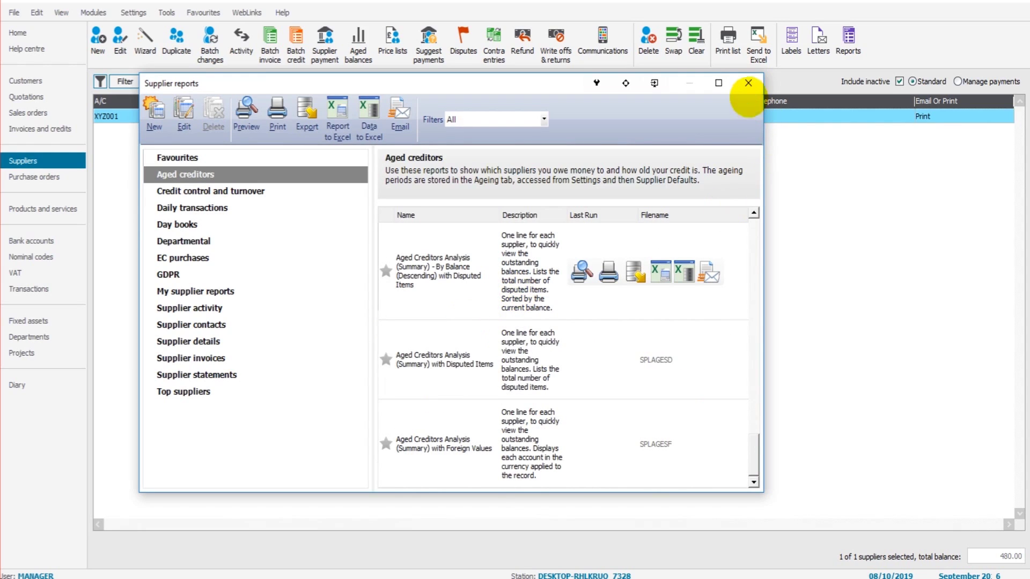
left_click(749, 83)
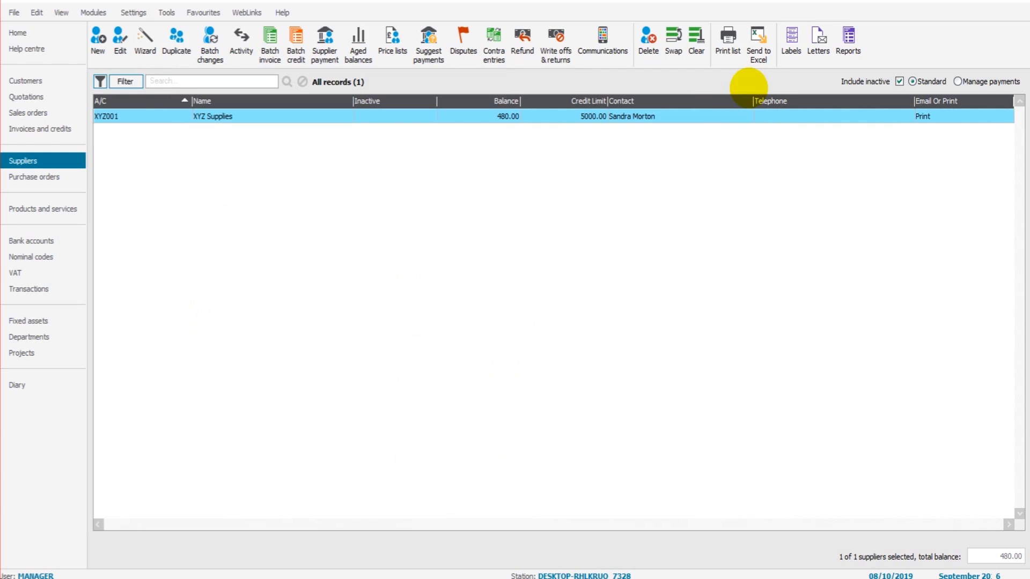